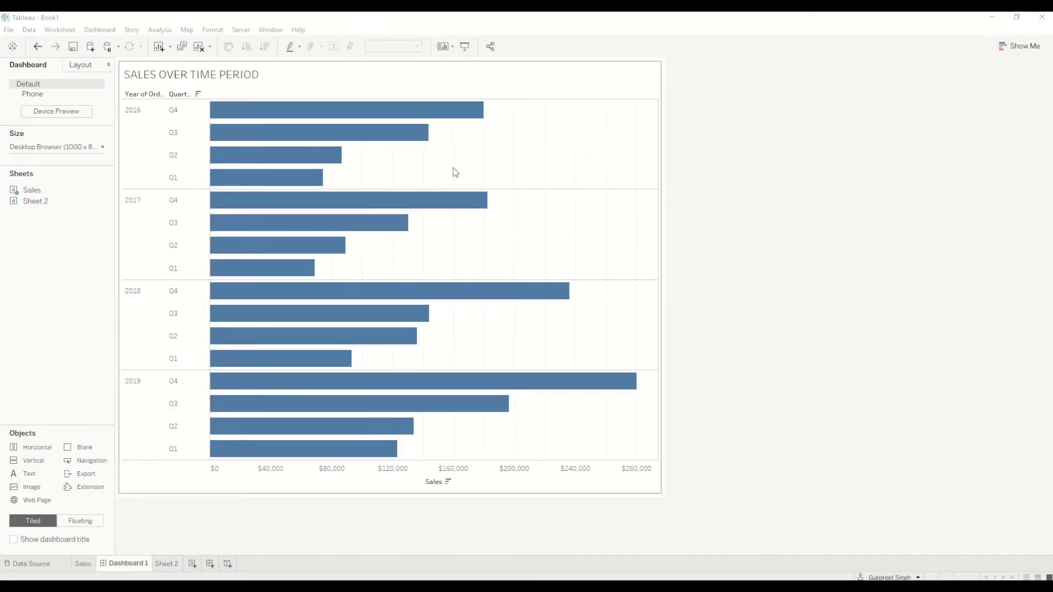
Check the chart's bar values, then switch to the Sample - Superstore Data Source page.
{"action": "mouse_move", "coordinate": [434, 211]}
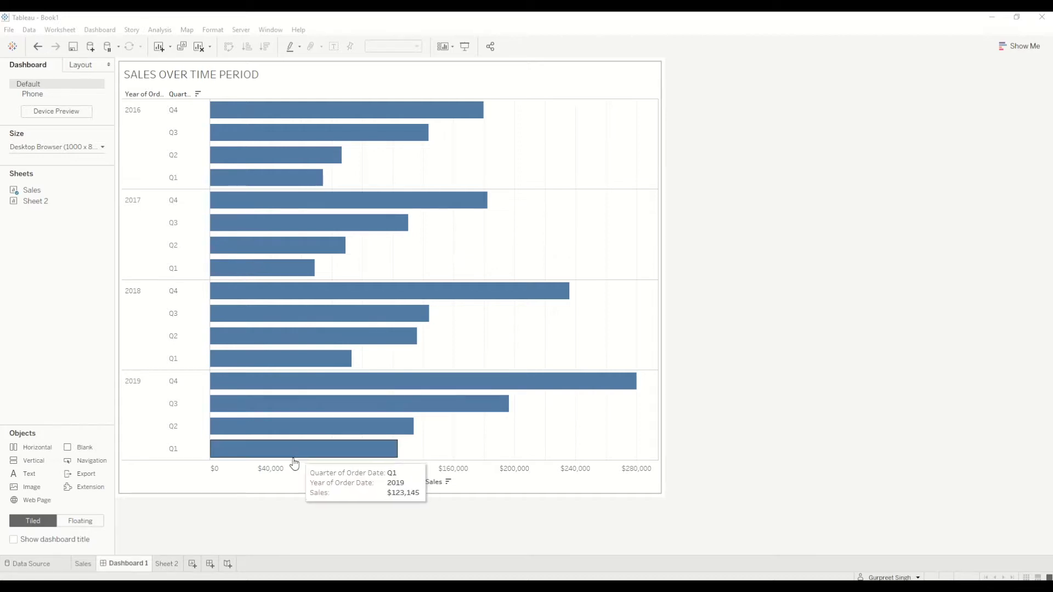
{"action": "left_click", "coordinate": [46, 569]}
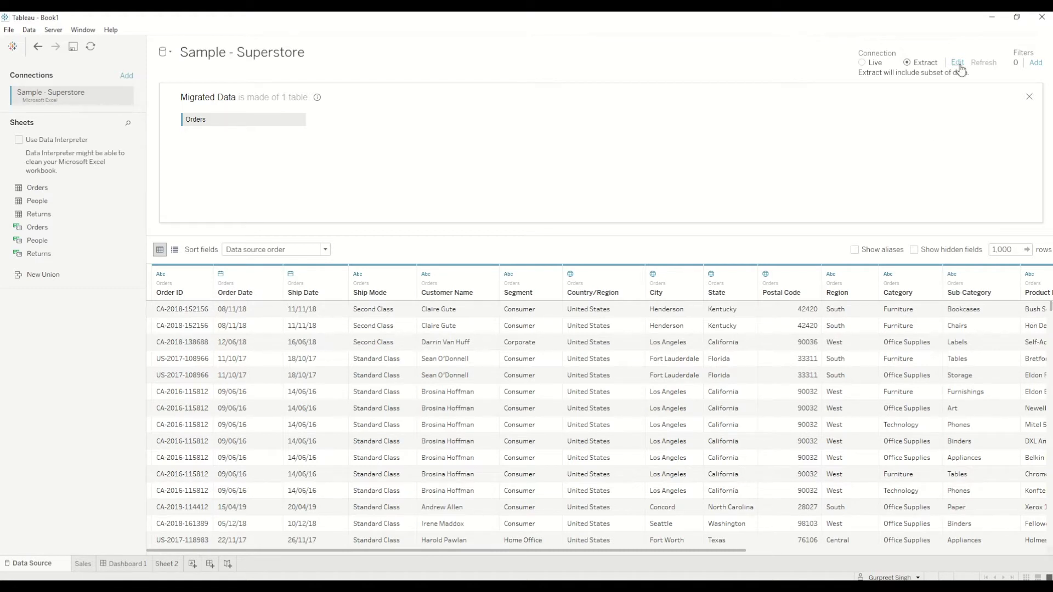
{"action": "left_click", "coordinate": [959, 64]}
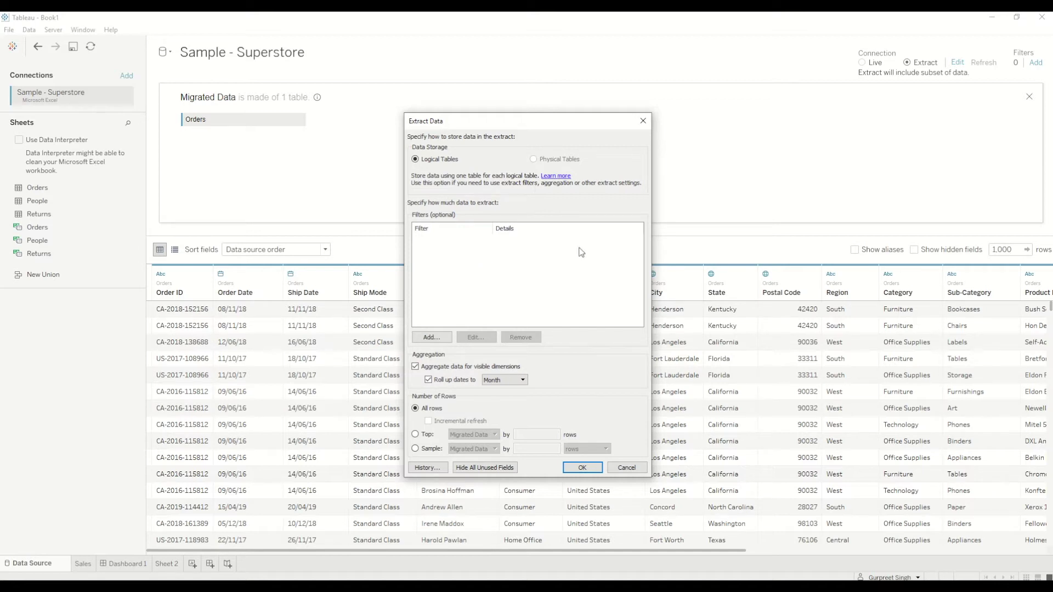
{"action": "left_click", "coordinate": [642, 121]}
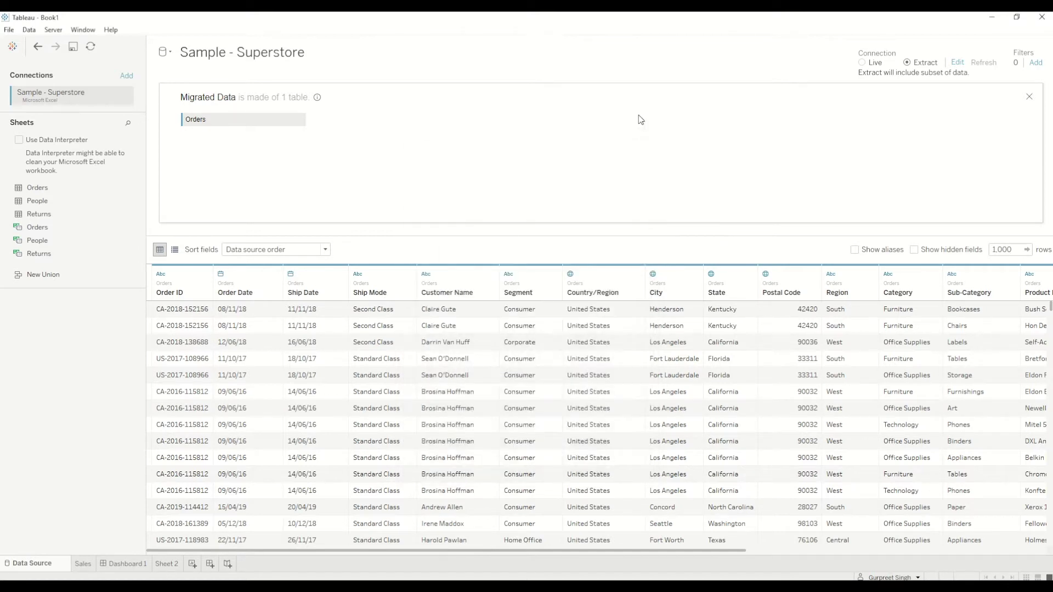
{"action": "left_click", "coordinate": [1035, 64]}
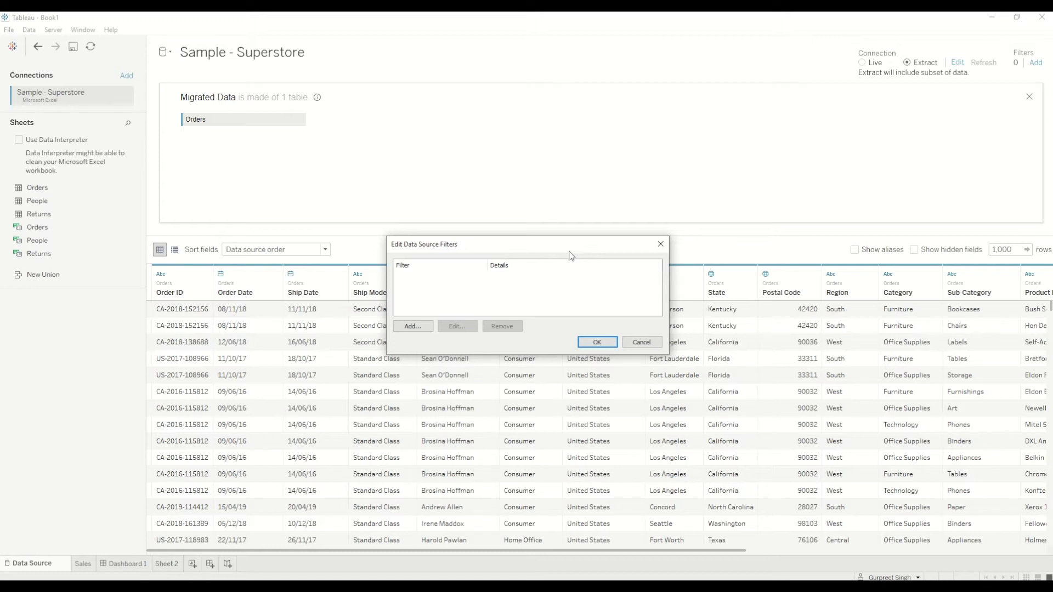
{"action": "left_click", "coordinate": [660, 244]}
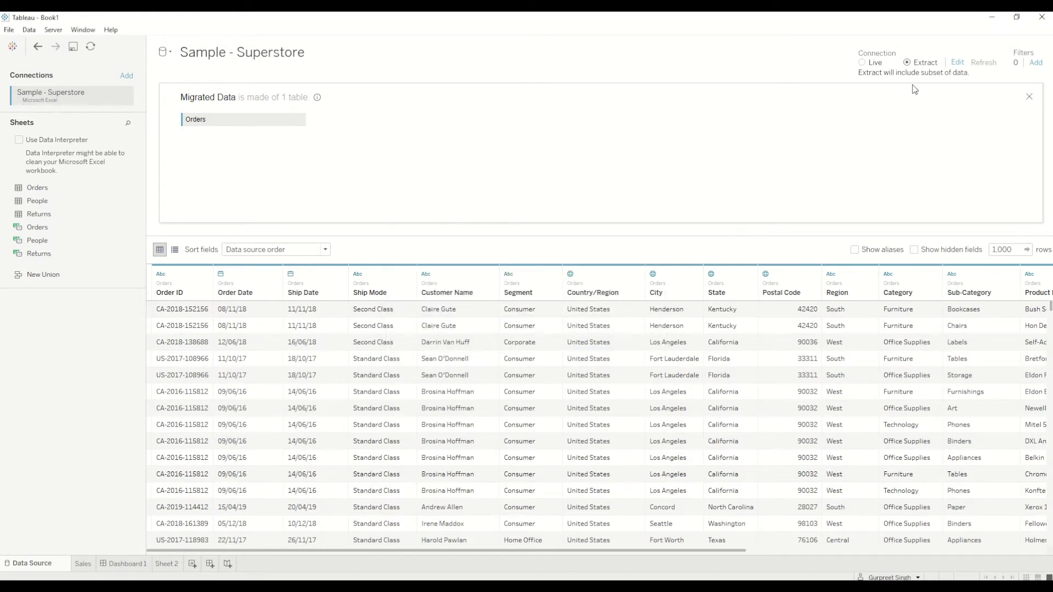
Reopen the Extract Data settings and start adding a new extract filter.
{"action": "left_click", "coordinate": [958, 65]}
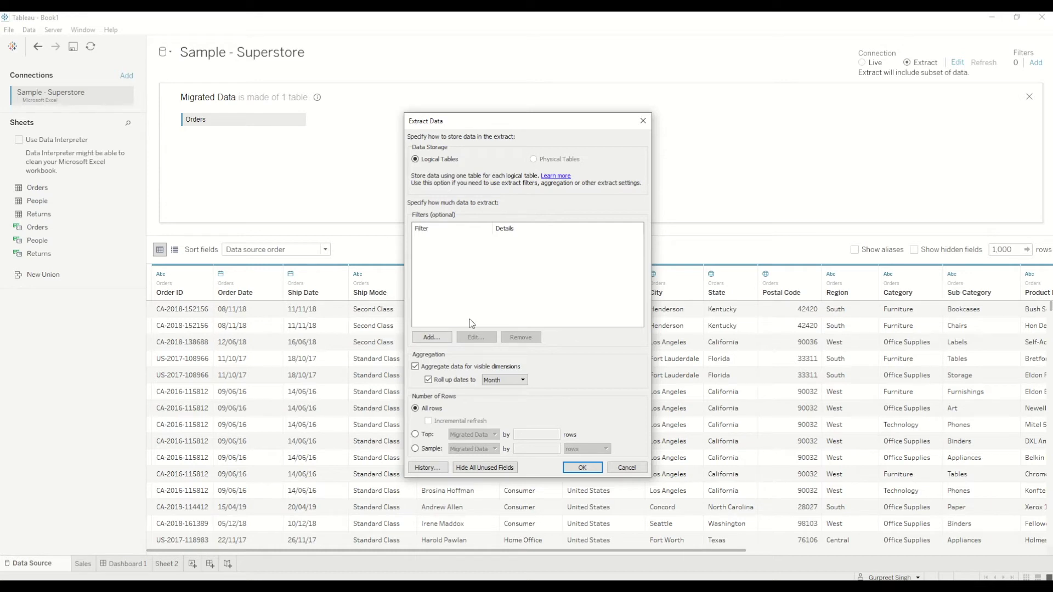
{"action": "left_click", "coordinate": [446, 341]}
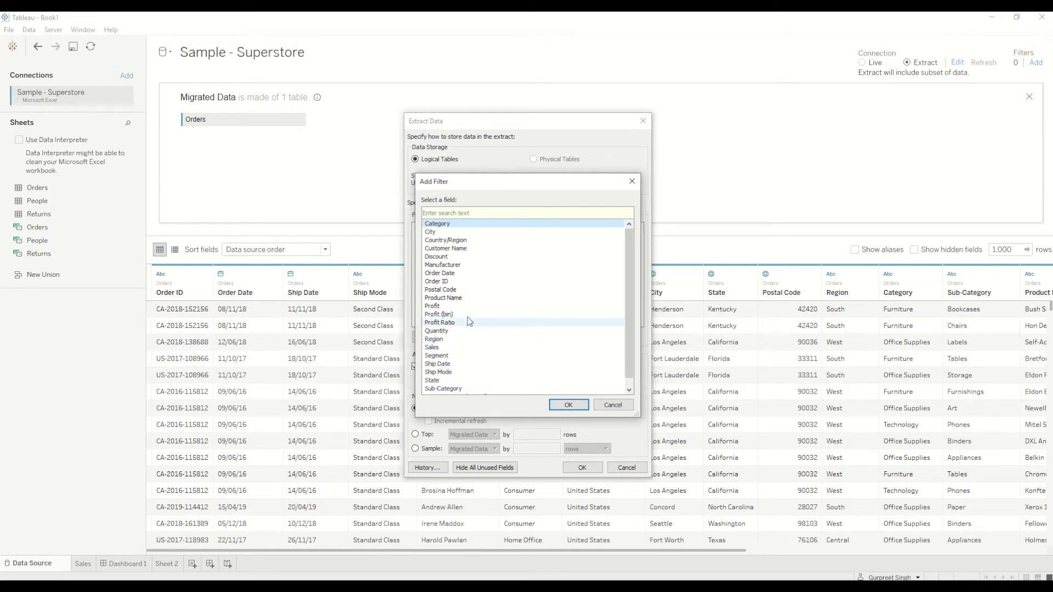
Add a Category extract filter that keeps only Technology.
{"action": "double_click", "coordinate": [460, 223]}
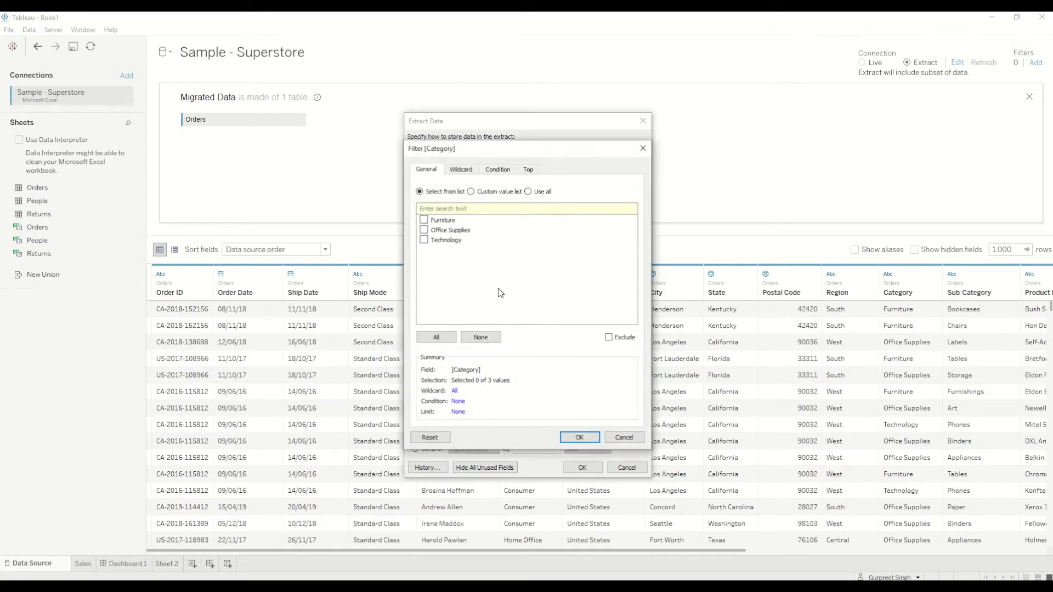
{"action": "left_click", "coordinate": [424, 240]}
{"action": "left_click", "coordinate": [579, 438]}
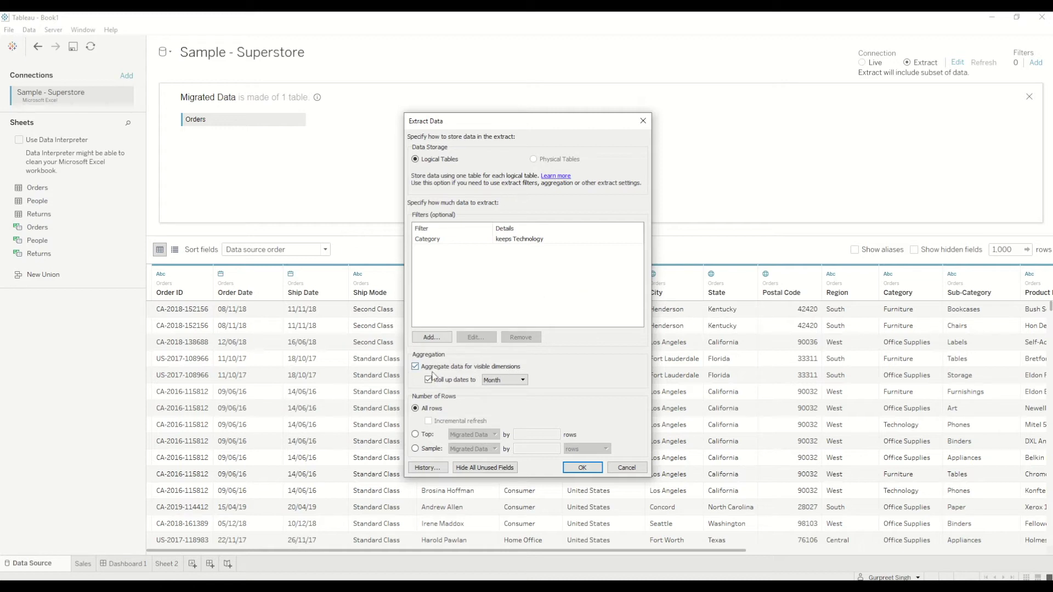
{"action": "left_click", "coordinate": [429, 380]}
{"action": "left_click", "coordinate": [417, 367]}
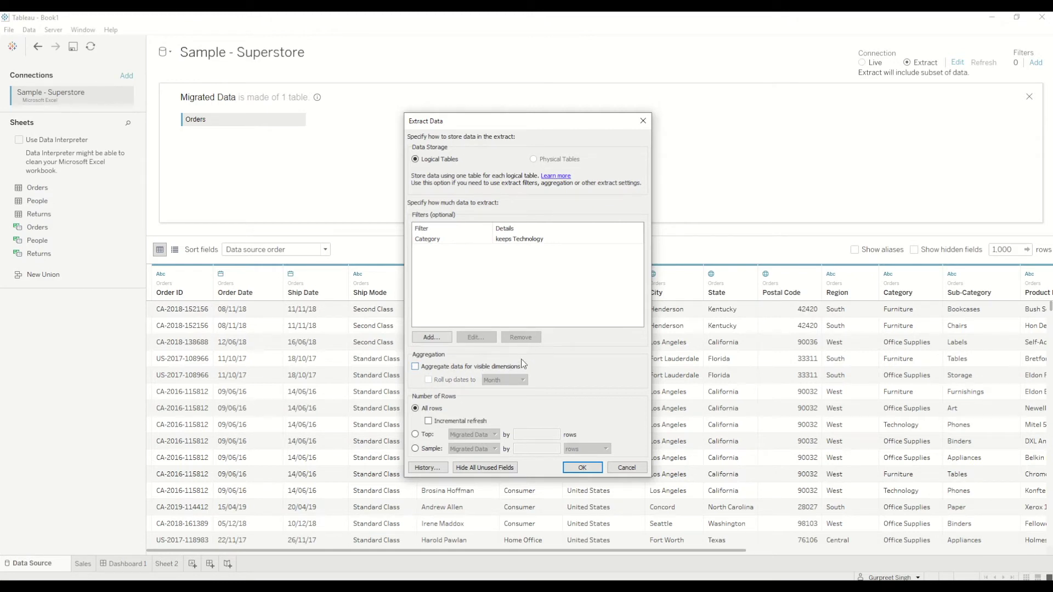
{"action": "left_click", "coordinate": [416, 367]}
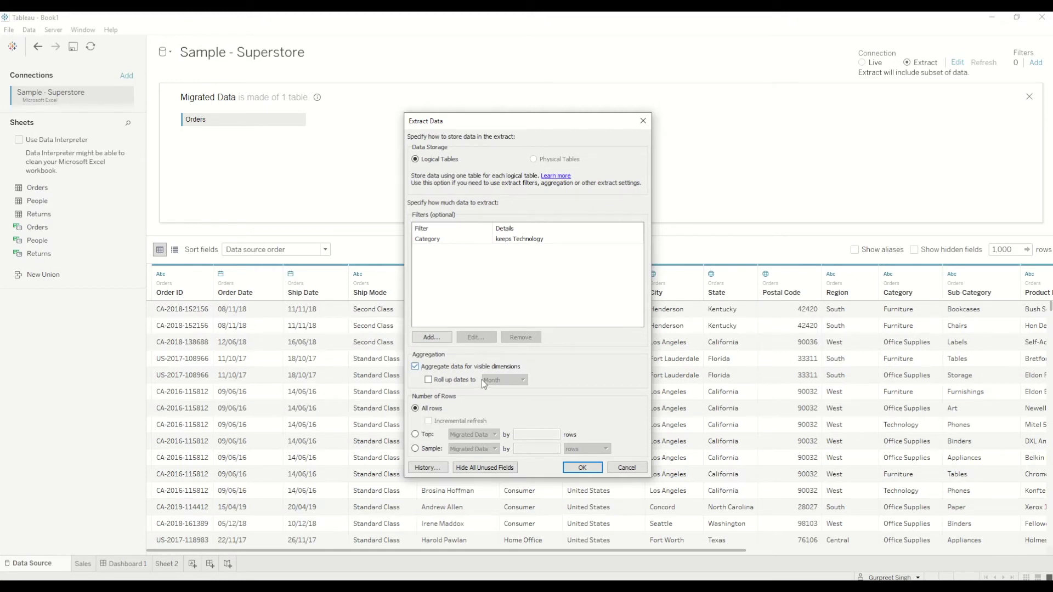
{"action": "left_click", "coordinate": [429, 380]}
{"action": "left_click", "coordinate": [508, 380]}
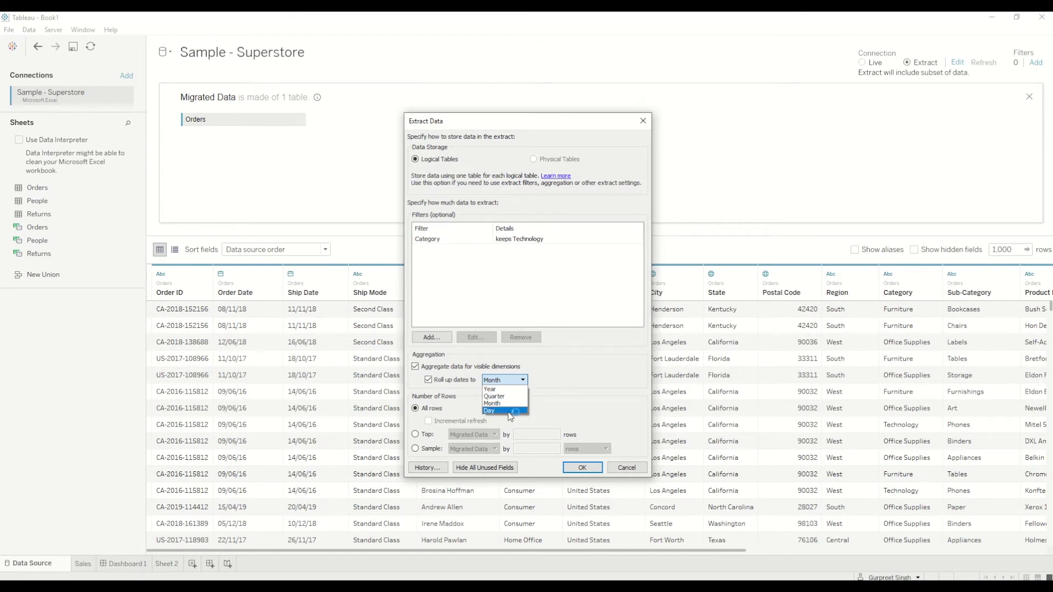
{"action": "left_click", "coordinate": [499, 404]}
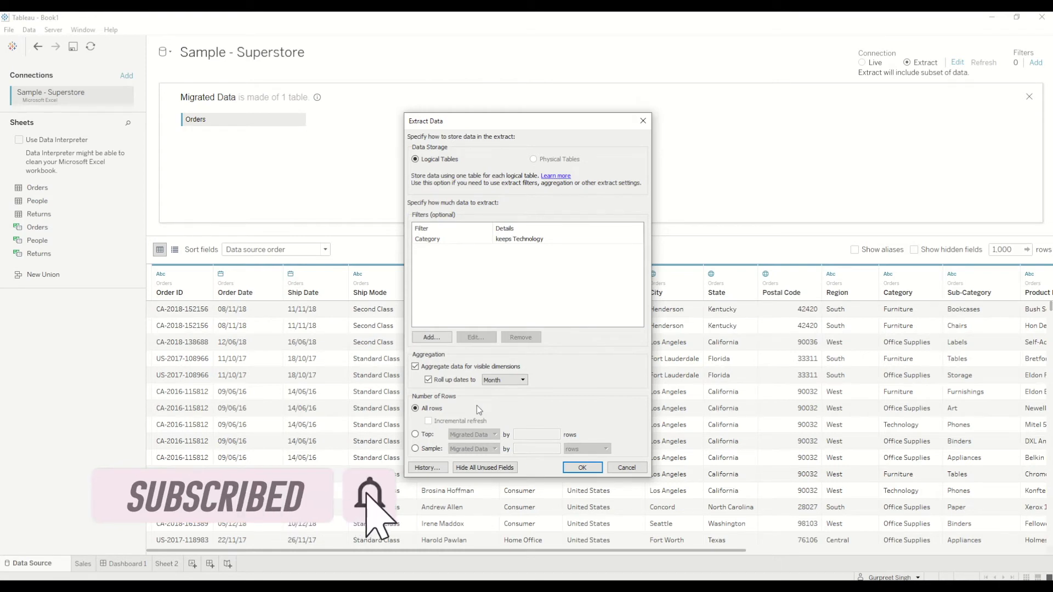
Try the Top and Sample row options, return to All rows, and hide all unused fields.
{"action": "left_click", "coordinate": [424, 435]}
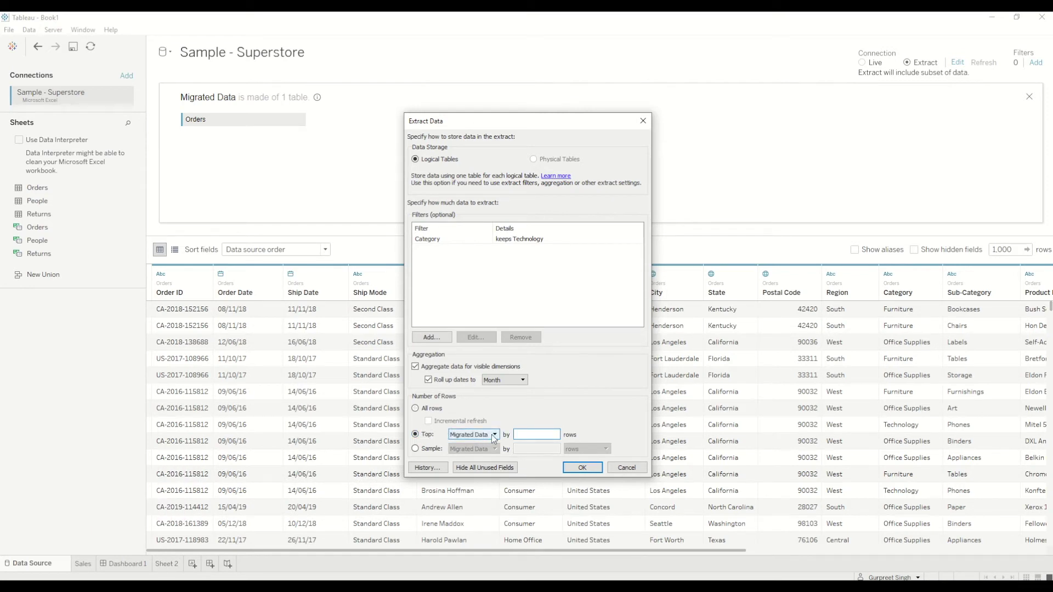
{"action": "left_click", "coordinate": [495, 435]}
{"action": "left_click", "coordinate": [471, 444]}
{"action": "left_click", "coordinate": [537, 434]}
{"action": "left_click", "coordinate": [415, 449]}
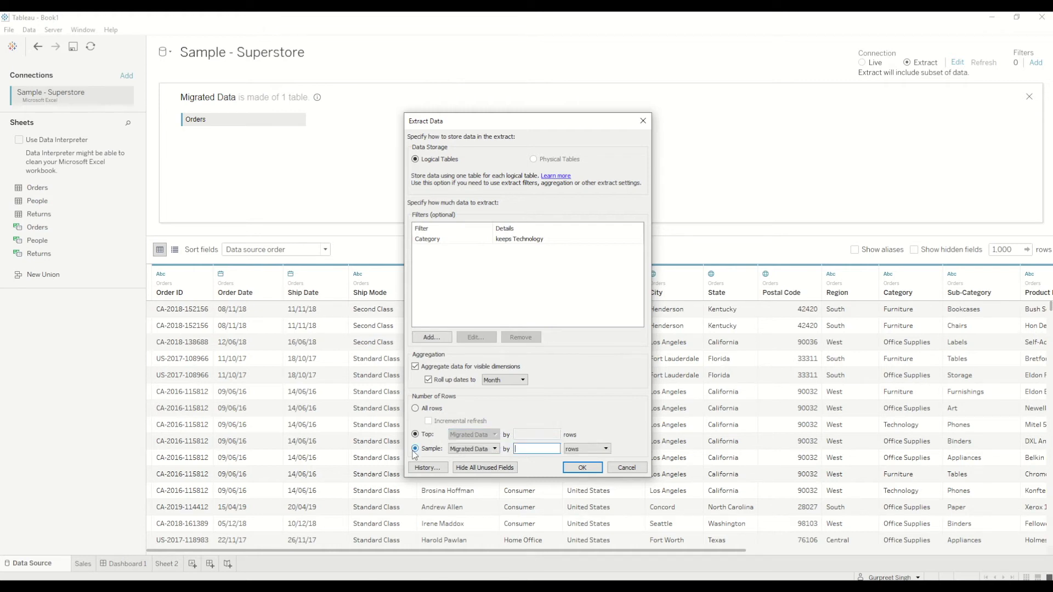
{"action": "left_click", "coordinate": [415, 434]}
{"action": "left_click", "coordinate": [415, 408]}
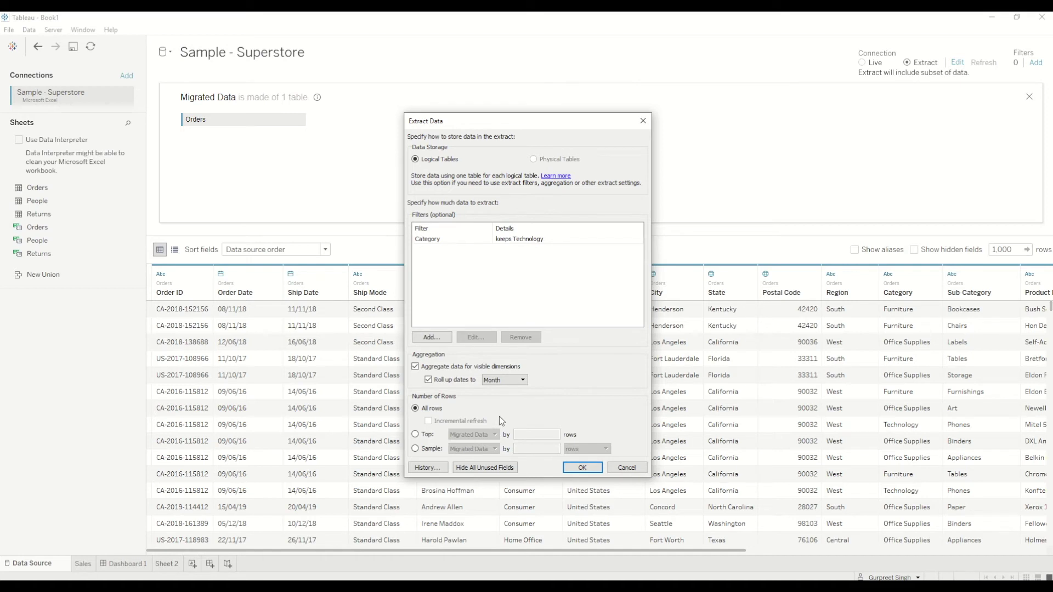
{"action": "left_click", "coordinate": [481, 468]}
Apply the extract settings, then show hidden fields in the Sales sheet's Data pane.
{"action": "left_click", "coordinate": [580, 469]}
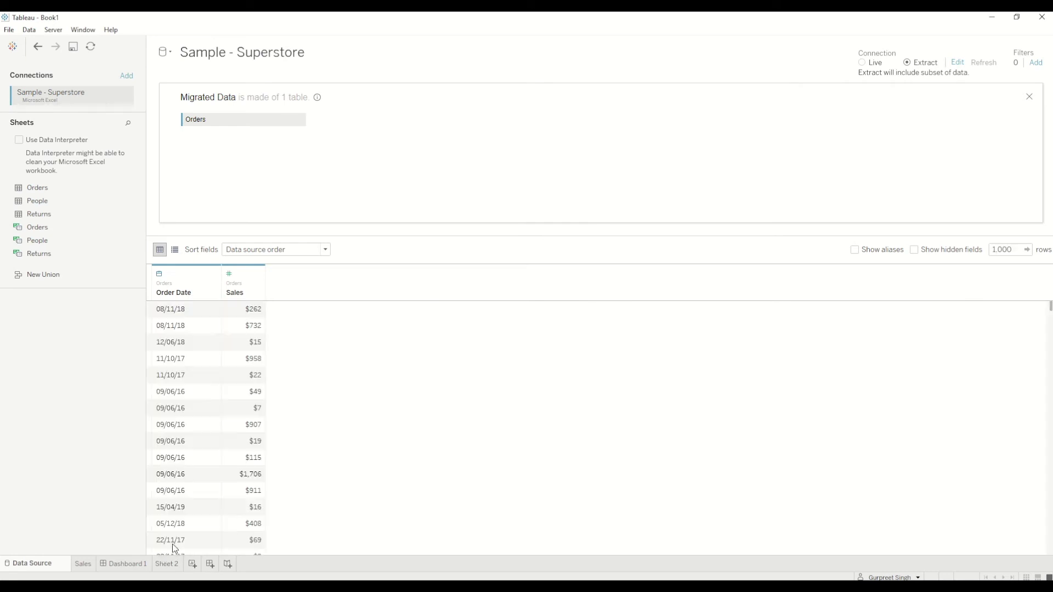
{"action": "left_click", "coordinate": [85, 565]}
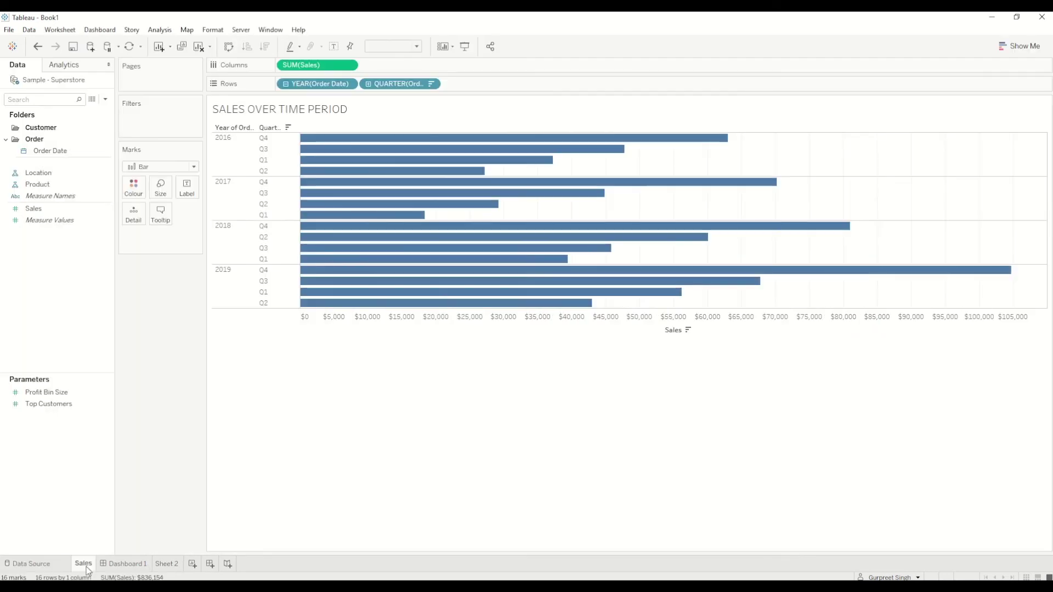
{"action": "left_click", "coordinate": [106, 100]}
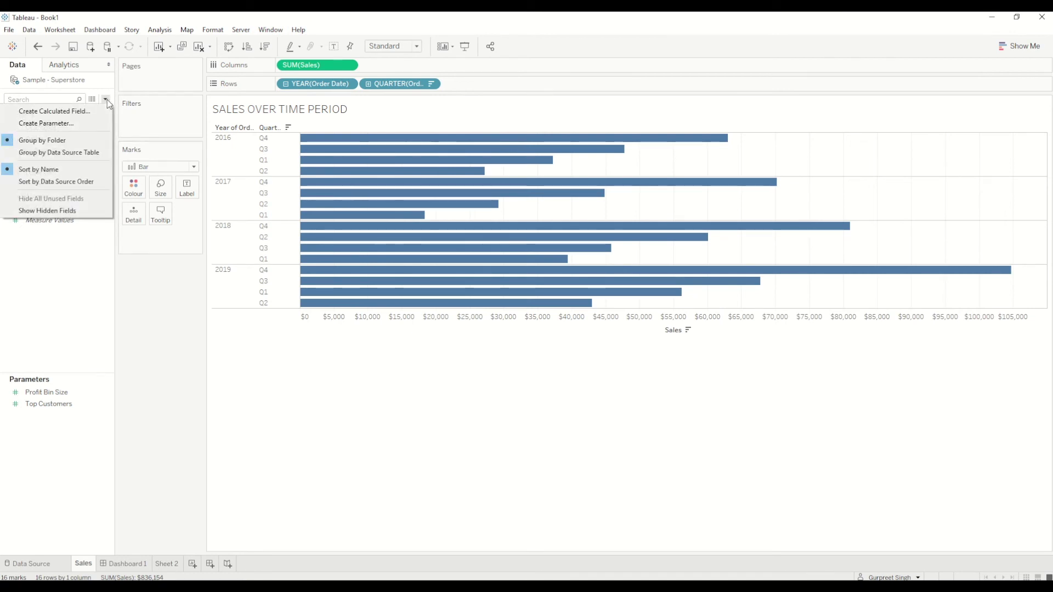
{"action": "left_click", "coordinate": [66, 211]}
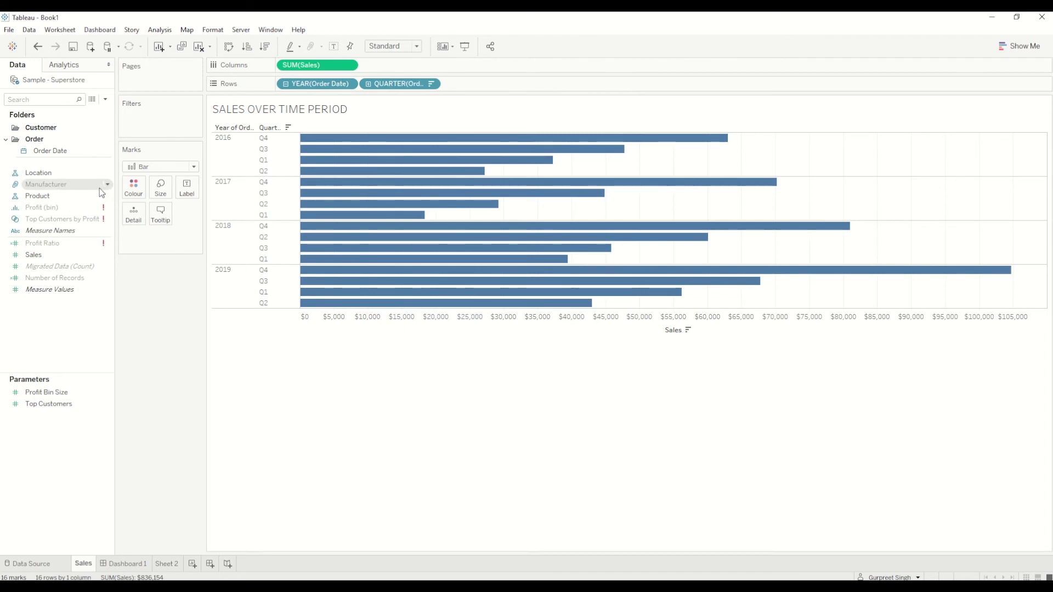
Dismiss the invalid-calculation message, hide the hidden fields again, and return to the Data Source page.
{"action": "mouse_move", "coordinate": [110, 186]}
{"action": "mouse_move", "coordinate": [49, 186]}
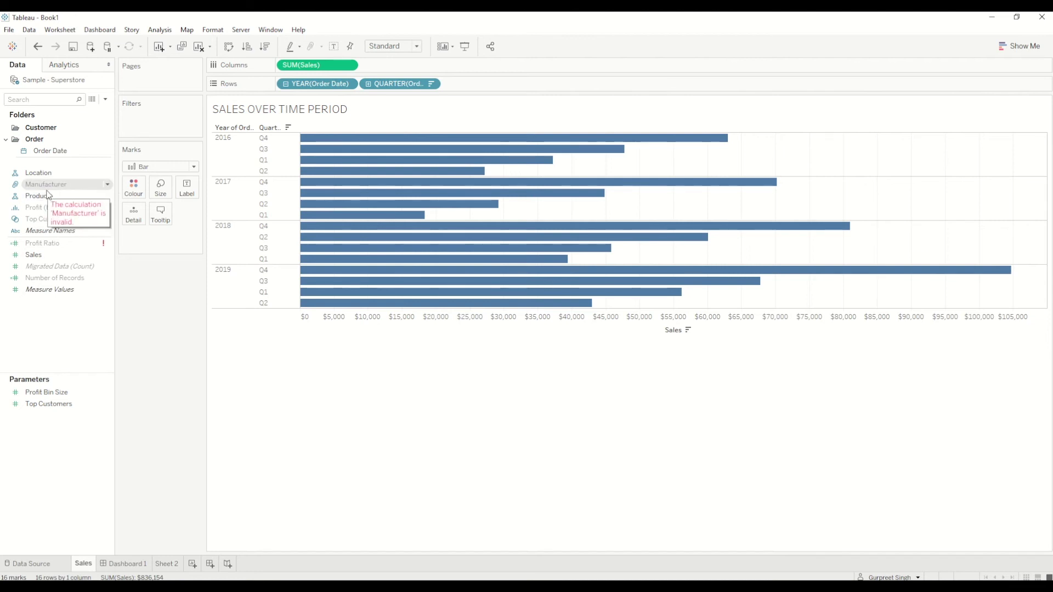
{"action": "left_click", "coordinate": [69, 198]}
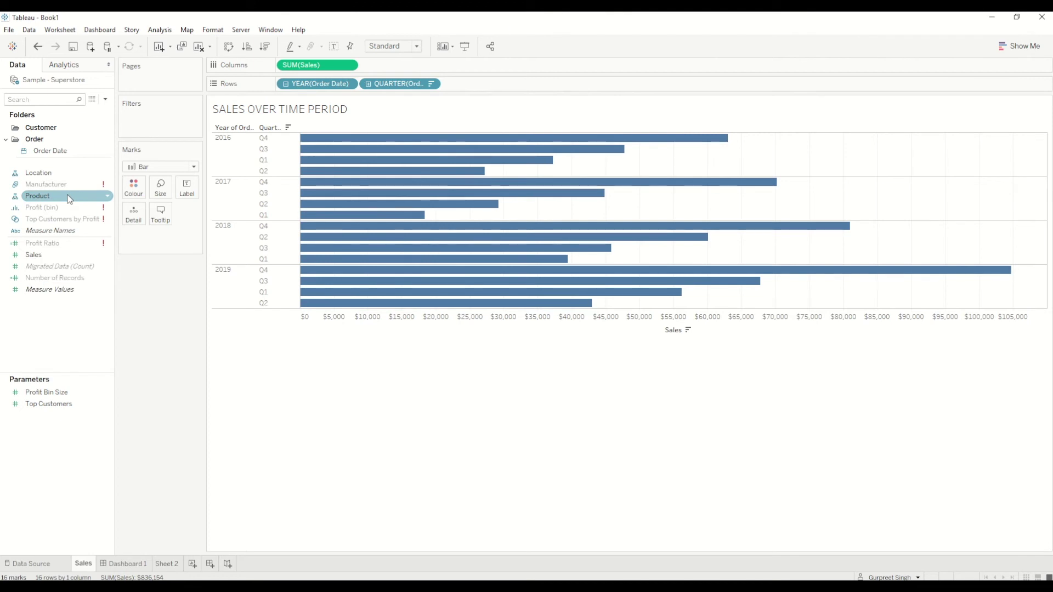
{"action": "left_click", "coordinate": [107, 102]}
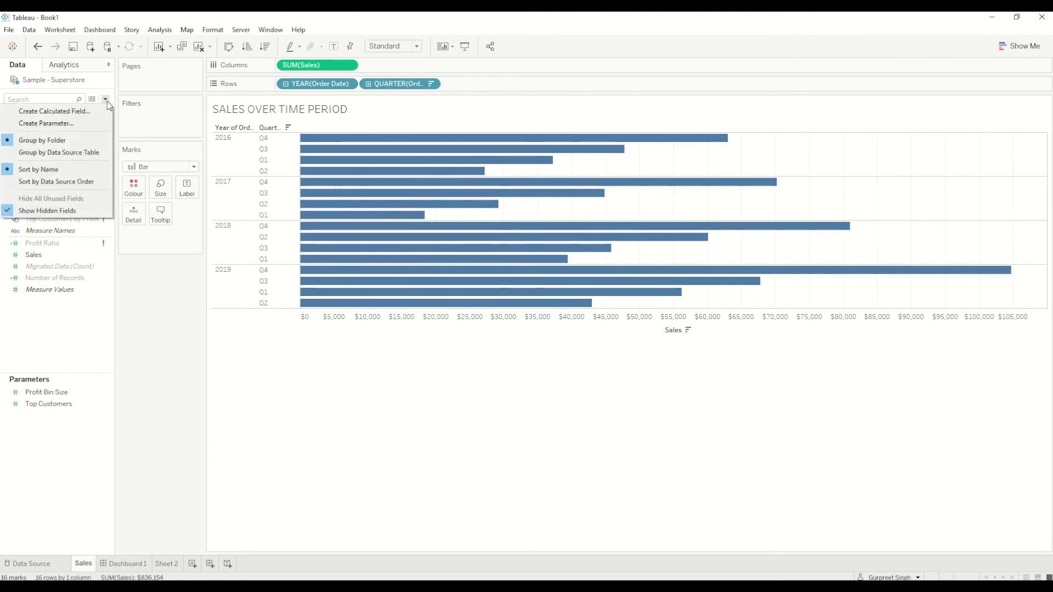
{"action": "left_click", "coordinate": [39, 211]}
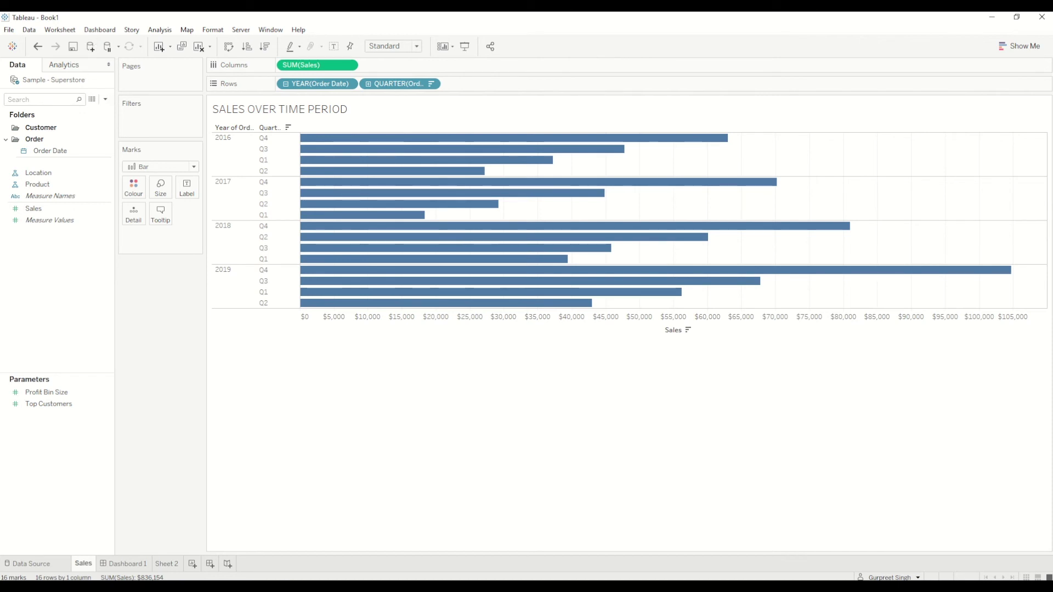
{"action": "left_click", "coordinate": [48, 567]}
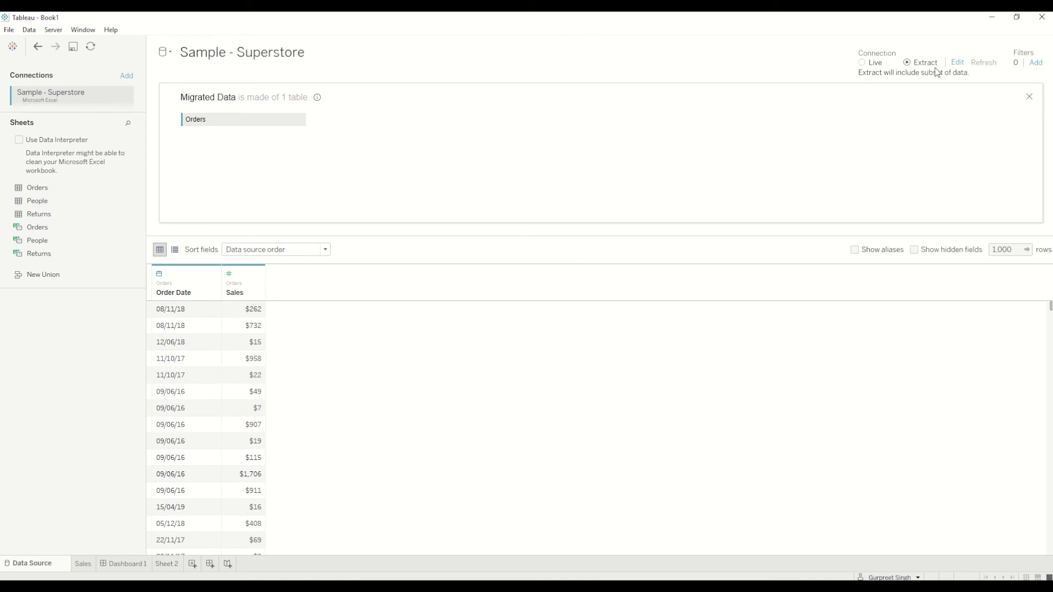
Re-apply the extract settings with no filters and return to the Sales worksheet.
{"action": "left_click", "coordinate": [958, 63]}
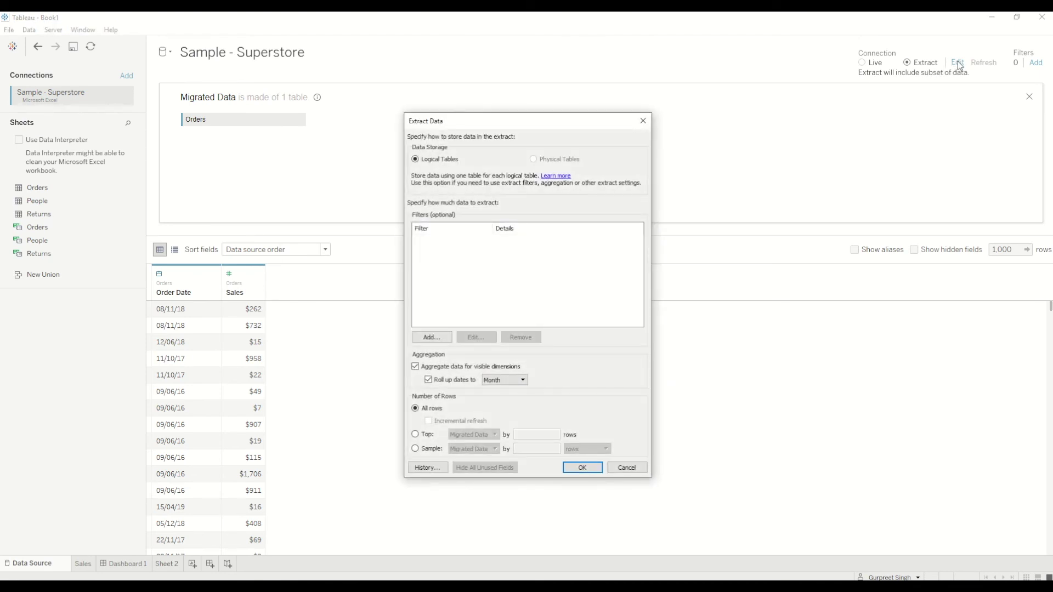
{"action": "left_click", "coordinate": [584, 468]}
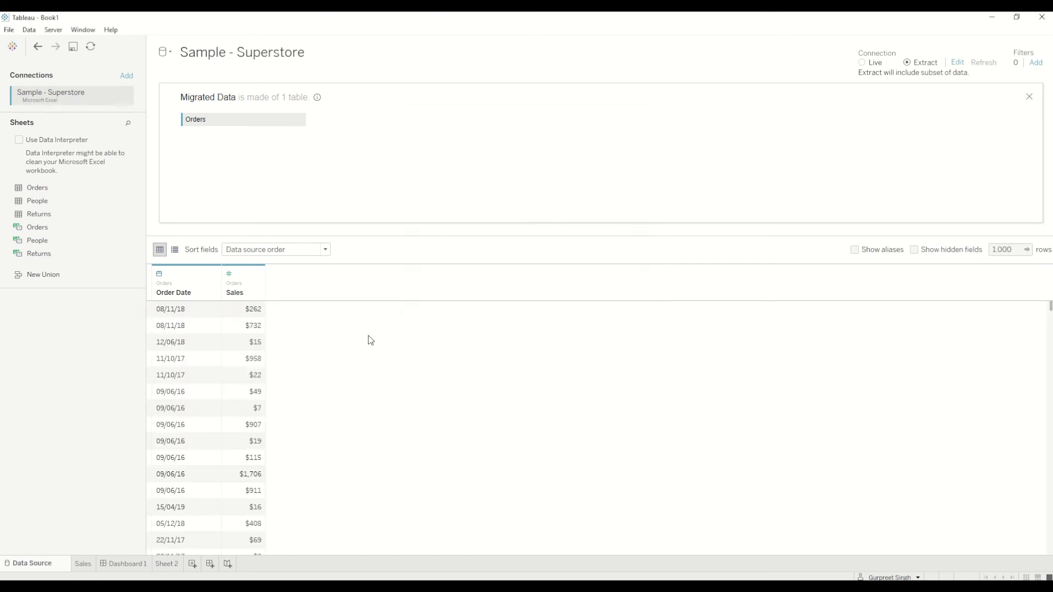
{"action": "left_click", "coordinate": [85, 565]}
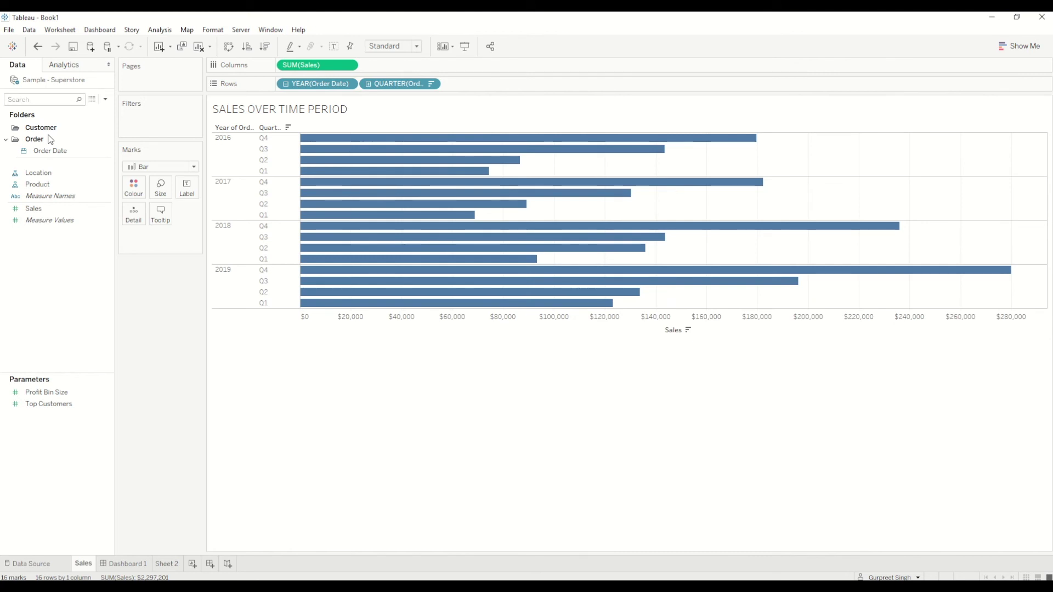
{"action": "right_click", "coordinate": [43, 84]}
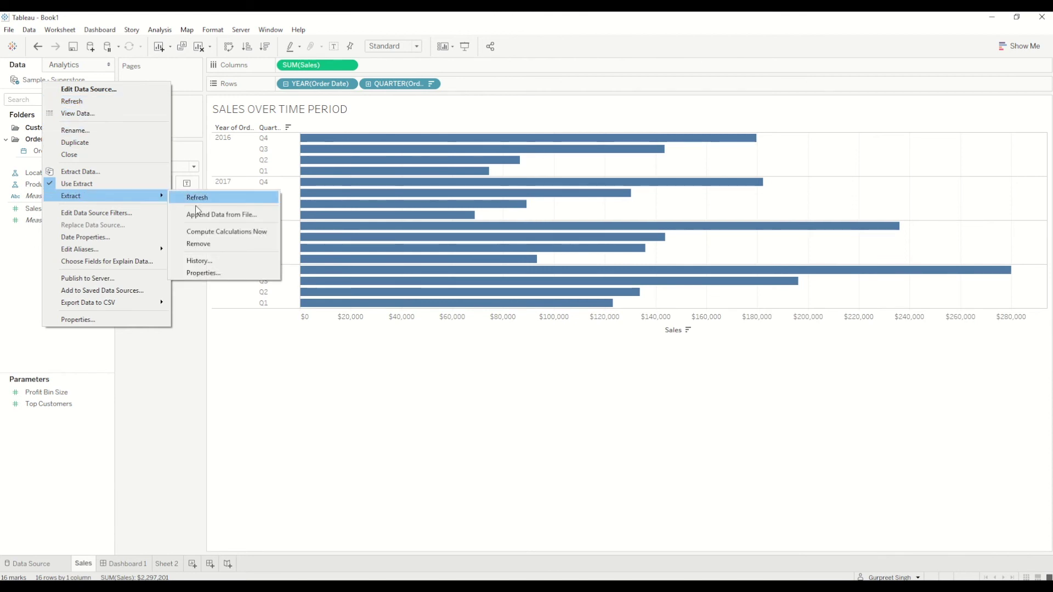
Compute the Sample - Superstore extract's calculations now.
{"action": "left_click", "coordinate": [212, 232]}
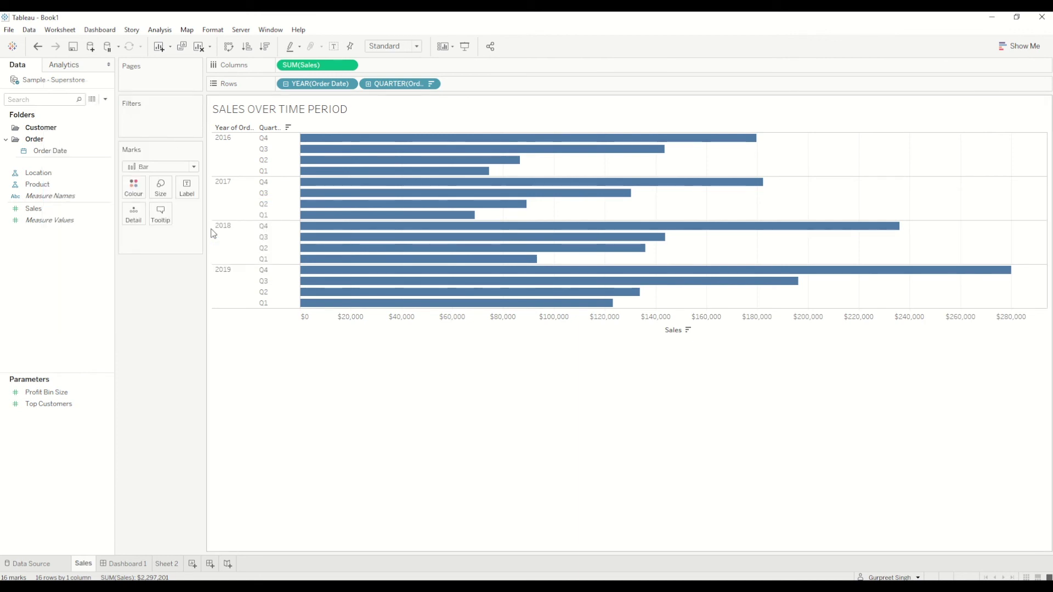